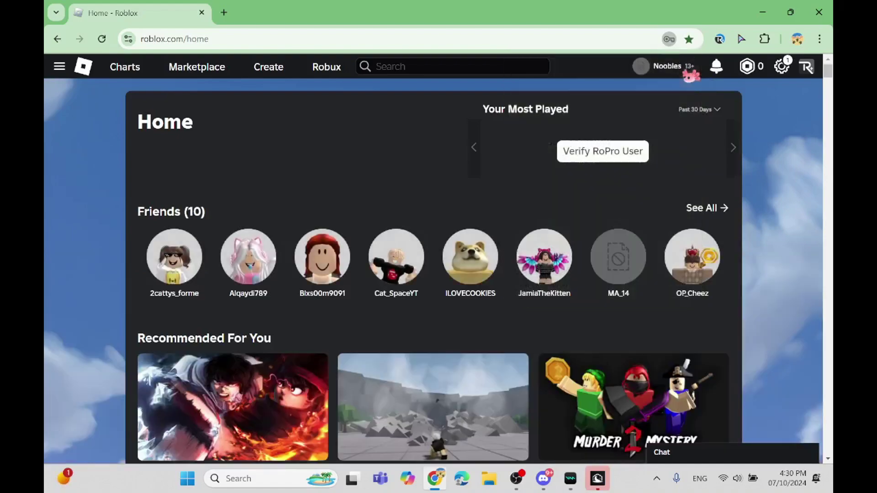
{"action": "scroll", "coordinate": [616, 213], "scroll_direction": "down", "scroll_amount": 5}
{"action": "scroll", "coordinate": [617, 213], "scroll_direction": "down", "scroll_amount": 2}
{"action": "scroll", "coordinate": [616, 213], "scroll_direction": "up", "scroll_amount": 2}
{"action": "scroll", "coordinate": [617, 212], "scroll_direction": "up", "scroll_amount": 2}
{"action": "scroll", "coordinate": [435, 241], "scroll_direction": "down", "scroll_amount": 3}
{"action": "scroll", "coordinate": [435, 241], "scroll_direction": "down", "scroll_amount": 5}
{"action": "scroll", "coordinate": [435, 241], "scroll_direction": "down", "scroll_amount": 2}
{"action": "scroll", "coordinate": [430, 242], "scroll_direction": "down", "scroll_amount": 3}
{"action": "scroll", "coordinate": [431, 242], "scroll_direction": "down", "scroll_amount": 5}
{"action": "scroll", "coordinate": [430, 241], "scroll_direction": "down", "scroll_amount": 5}
{"action": "scroll", "coordinate": [430, 241], "scroll_direction": "up", "scroll_amount": 5}
{"action": "scroll", "coordinate": [431, 241], "scroll_direction": "up", "scroll_amount": 5}
{"action": "scroll", "coordinate": [430, 241], "scroll_direction": "up", "scroll_amount": 5}
Step: Open this account's profile to view its badges and the 26/11/2022 join date
{"action": "left_click", "coordinate": [652, 68]}
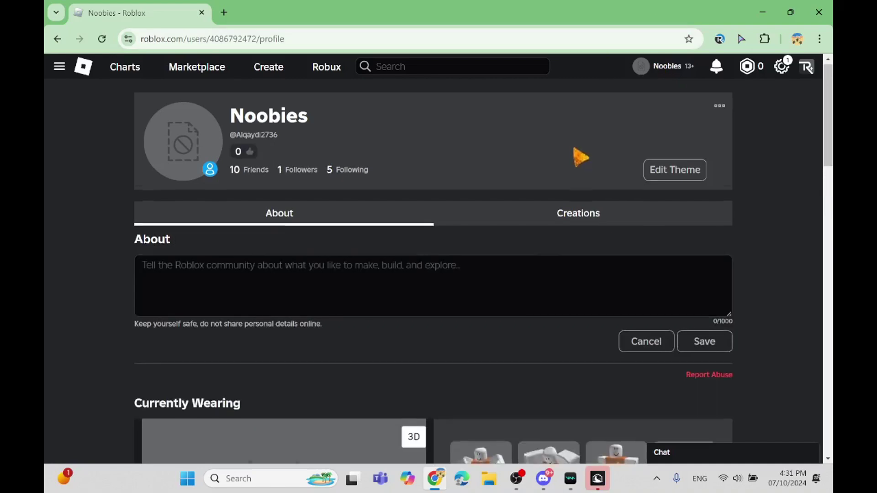
{"action": "scroll", "coordinate": [581, 159], "scroll_direction": "down", "scroll_amount": 5}
{"action": "scroll", "coordinate": [581, 158], "scroll_direction": "down", "scroll_amount": 3}
{"action": "scroll", "coordinate": [581, 158], "scroll_direction": "down", "scroll_amount": 2}
{"action": "scroll", "coordinate": [565, 180], "scroll_direction": "down", "scroll_amount": 5}
{"action": "scroll", "coordinate": [566, 180], "scroll_direction": "down", "scroll_amount": 5}
{"action": "scroll", "coordinate": [566, 180], "scroll_direction": "down", "scroll_amount": 5}
{"action": "mouse_move", "coordinate": [576, 176]}
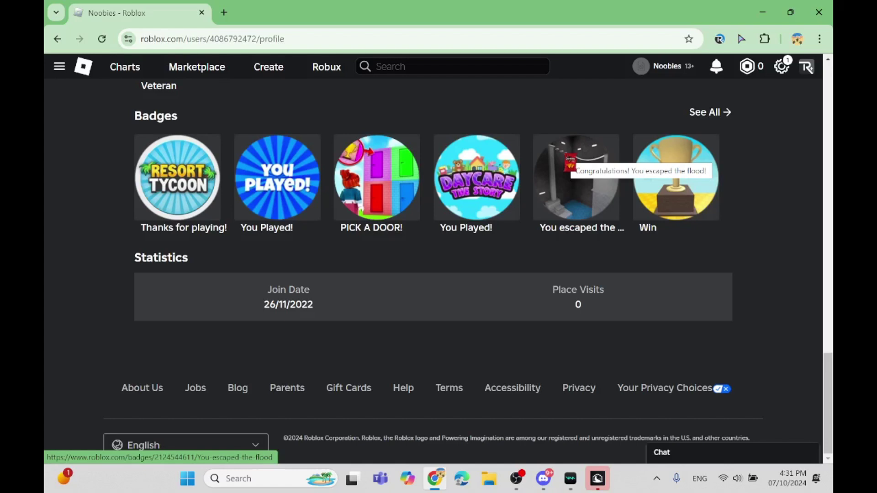
{"action": "scroll", "coordinate": [571, 165], "scroll_direction": "up", "scroll_amount": 5}
{"action": "scroll", "coordinate": [411, 205], "scroll_direction": "up", "scroll_amount": 5}
{"action": "scroll", "coordinate": [274, 206], "scroll_direction": "up", "scroll_amount": 3}
Step: Go to the Avatar Editor from the sidebar to browse owned faces, caps and animations
{"action": "left_click", "coordinate": [59, 66]}
{"action": "left_click", "coordinate": [83, 210]}
{"action": "scroll", "coordinate": [247, 233], "scroll_direction": "down", "scroll_amount": 1}
{"action": "scroll", "coordinate": [359, 300], "scroll_direction": "down", "scroll_amount": 2}
{"action": "scroll", "coordinate": [360, 300], "scroll_direction": "down", "scroll_amount": 2}
{"action": "scroll", "coordinate": [359, 274], "scroll_direction": "up", "scroll_amount": 4}
{"action": "scroll", "coordinate": [370, 254], "scroll_direction": "up", "scroll_amount": 3}
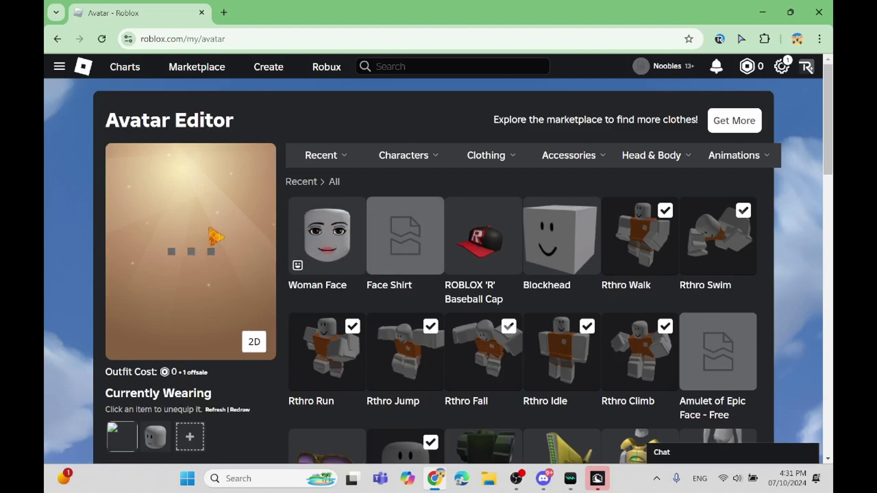
{"action": "scroll", "coordinate": [214, 237], "scroll_direction": "down", "scroll_amount": 3}
{"action": "scroll", "coordinate": [192, 240], "scroll_direction": "up", "scroll_amount": 1}
{"action": "scroll", "coordinate": [185, 245], "scroll_direction": "down", "scroll_amount": 4}
{"action": "scroll", "coordinate": [186, 244], "scroll_direction": "down", "scroll_amount": 5}
{"action": "scroll", "coordinate": [199, 244], "scroll_direction": "up", "scroll_amount": 4}
{"action": "scroll", "coordinate": [213, 243], "scroll_direction": "up", "scroll_amount": 4}
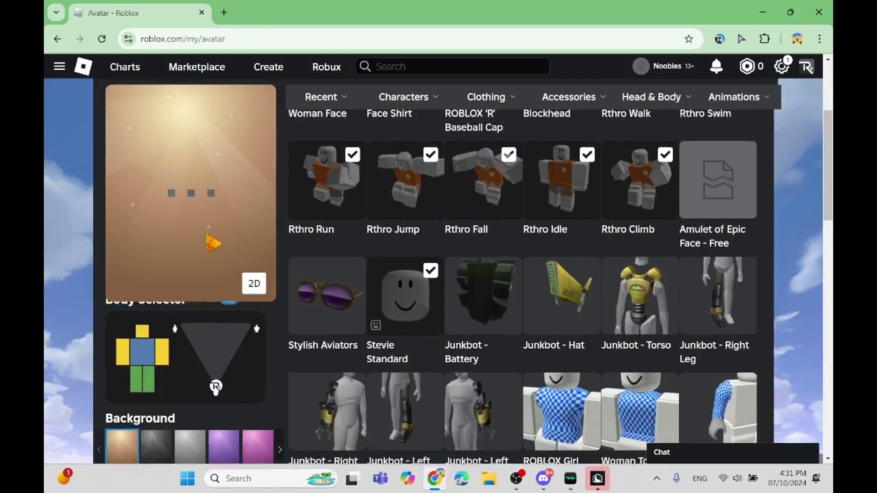
{"action": "scroll", "coordinate": [212, 243], "scroll_direction": "up", "scroll_amount": 4}
Step: Log out of the current account, accepting the unfinished-setup risk warning
{"action": "left_click", "coordinate": [782, 66]}
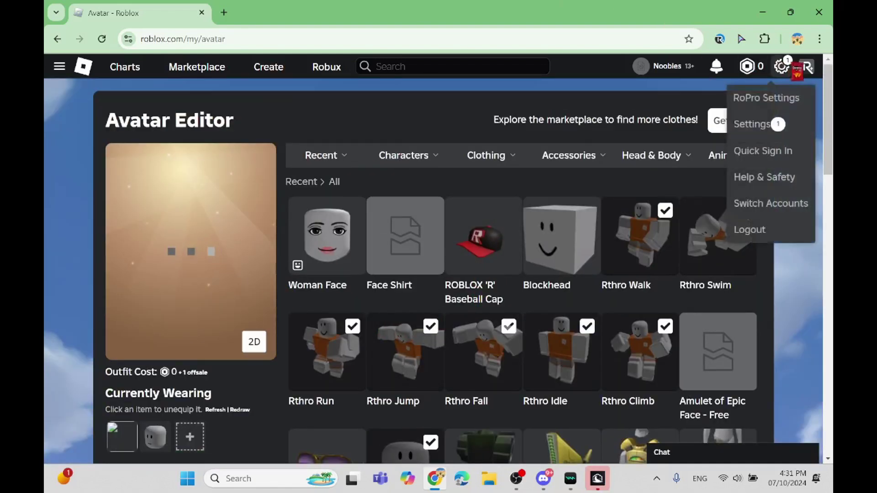
{"action": "left_click", "coordinate": [778, 202]}
{"action": "left_click", "coordinate": [331, 201]}
{"action": "left_click", "coordinate": [783, 67]}
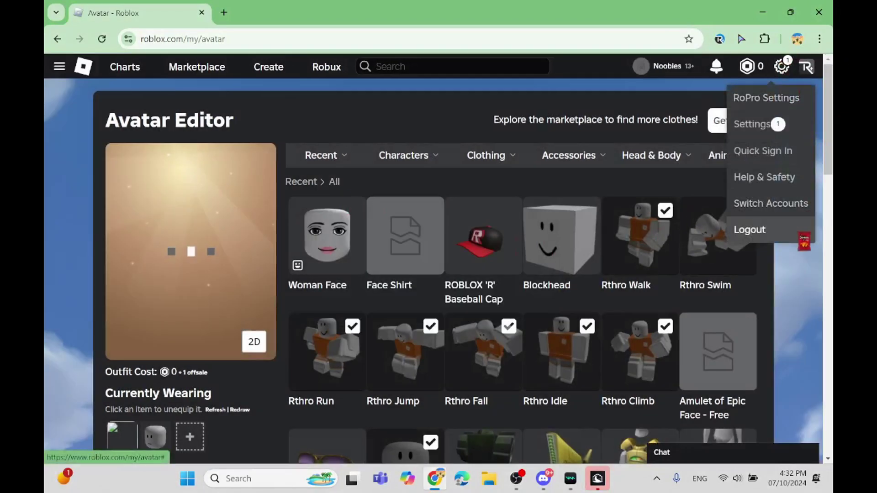
{"action": "left_click", "coordinate": [796, 228]}
{"action": "left_click", "coordinate": [477, 378]}
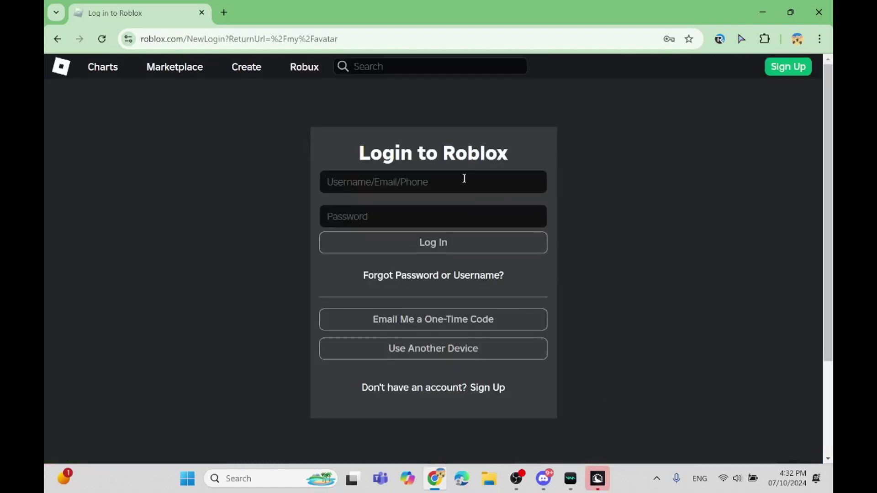
Step: Sign in to another old account and rotate its avatar preview to a front view
{"action": "left_click", "coordinate": [464, 179]}
{"action": "key", "text": "Escape"}
{"action": "left_click", "coordinate": [520, 175]}
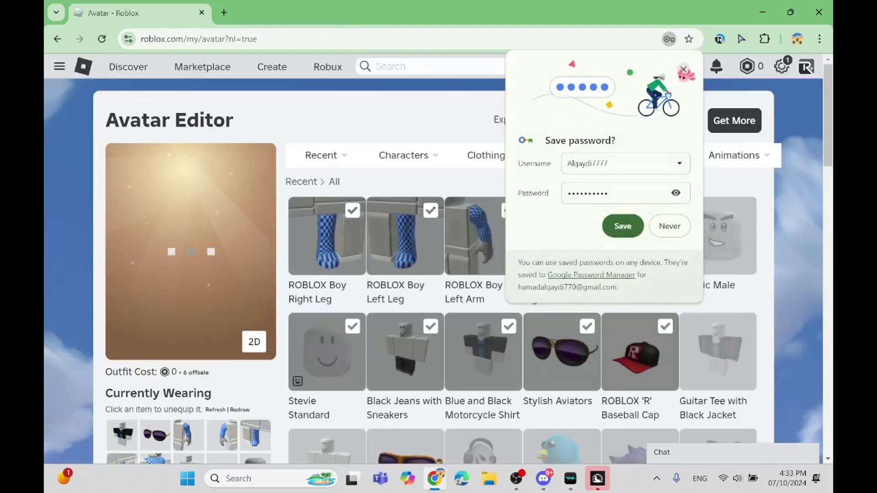
{"action": "left_click", "coordinate": [683, 70]}
{"action": "scroll", "coordinate": [479, 206], "scroll_direction": "down", "scroll_amount": 3}
{"action": "scroll", "coordinate": [669, 381], "scroll_direction": "up", "scroll_amount": 3}
{"action": "mouse_move", "coordinate": [185, 233]}
{"action": "left_mouse_down"}
{"action": "mouse_move", "coordinate": [133, 234]}
{"action": "mouse_move", "coordinate": [242, 259]}
{"action": "left_mouse_up"}
Step: Review the new account's profile: six friends, one group, badges and statistics
{"action": "left_click", "coordinate": [663, 66]}
{"action": "scroll", "coordinate": [422, 206], "scroll_direction": "down", "scroll_amount": 5}
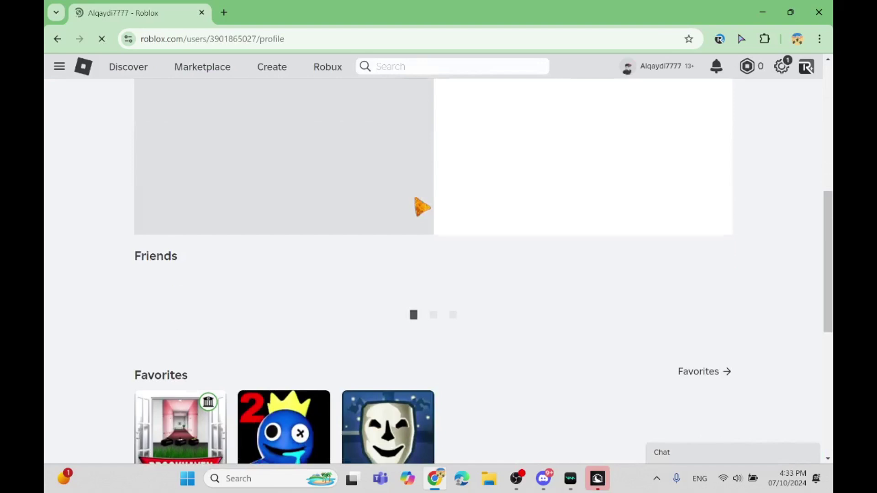
{"action": "scroll", "coordinate": [421, 206], "scroll_direction": "down", "scroll_amount": 5}
{"action": "scroll", "coordinate": [422, 206], "scroll_direction": "down", "scroll_amount": 3}
{"action": "scroll", "coordinate": [421, 206], "scroll_direction": "up", "scroll_amount": 5}
{"action": "scroll", "coordinate": [422, 205], "scroll_direction": "up", "scroll_amount": 5}
{"action": "scroll", "coordinate": [372, 110], "scroll_direction": "up", "scroll_amount": 5}
{"action": "scroll", "coordinate": [372, 109], "scroll_direction": "down", "scroll_amount": 3}
{"action": "scroll", "coordinate": [422, 206], "scroll_direction": "down", "scroll_amount": 3}
{"action": "scroll", "coordinate": [422, 206], "scroll_direction": "down", "scroll_amount": 1}
{"action": "right_click", "coordinate": [499, 268]}
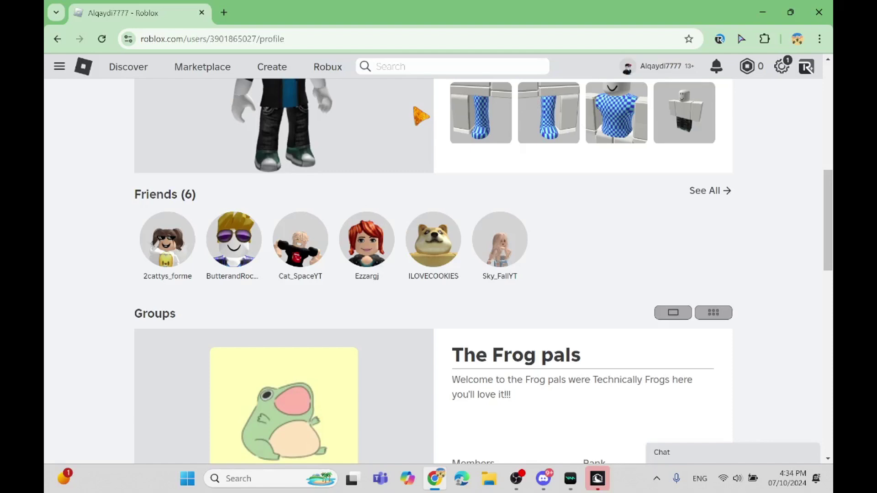
{"action": "scroll", "coordinate": [420, 117], "scroll_direction": "down", "scroll_amount": 4}
{"action": "scroll", "coordinate": [497, 146], "scroll_direction": "down", "scroll_amount": 3}
{"action": "scroll", "coordinate": [521, 185], "scroll_direction": "down", "scroll_amount": 4}
{"action": "scroll", "coordinate": [507, 168], "scroll_direction": "up", "scroll_amount": 4}
{"action": "scroll", "coordinate": [602, 179], "scroll_direction": "up", "scroll_amount": 5}
{"action": "scroll", "coordinate": [746, 97], "scroll_direction": "up", "scroll_amount": 4}
{"action": "scroll", "coordinate": [747, 96], "scroll_direction": "up", "scroll_amount": 4}
{"action": "scroll", "coordinate": [658, 168], "scroll_direction": "up", "scroll_amount": 3}
Step: Switch from this account to Doodman12397 via the account settings menu
{"action": "left_click", "coordinate": [781, 67]}
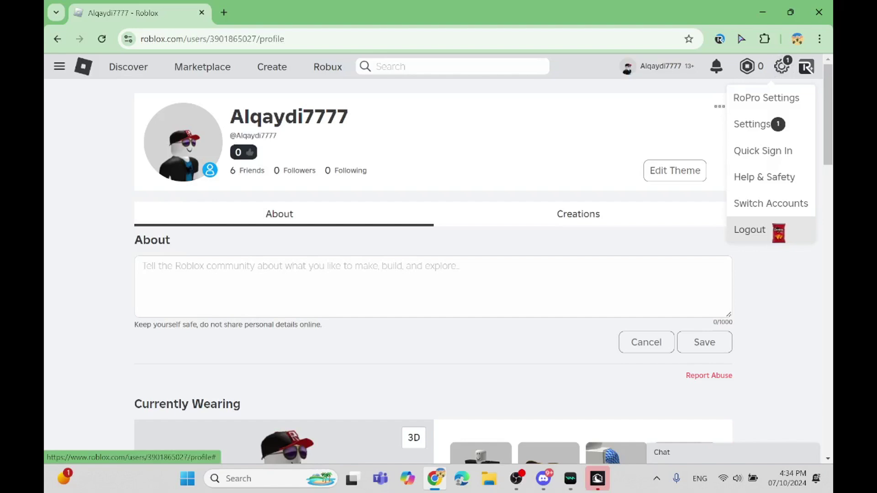
{"action": "left_click", "coordinate": [756, 204]}
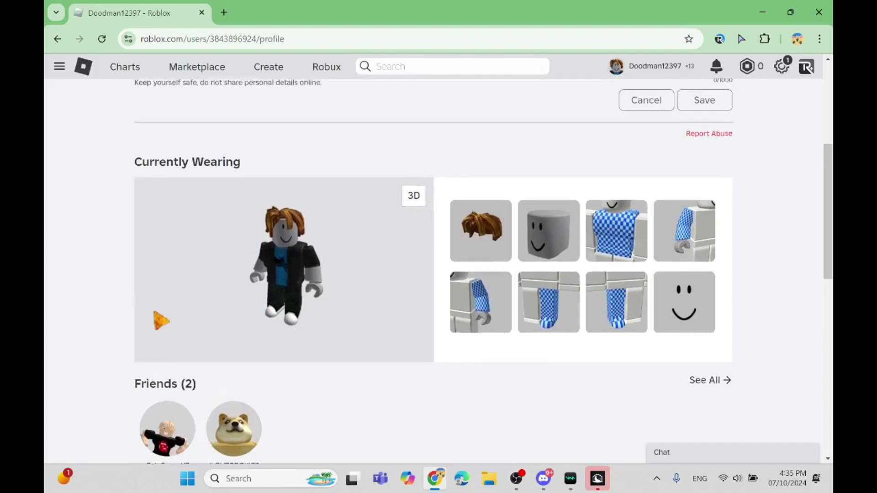
{"action": "scroll", "coordinate": [161, 320], "scroll_direction": "up", "scroll_amount": 4}
{"action": "scroll", "coordinate": [178, 288], "scroll_direction": "down", "scroll_amount": 3}
{"action": "scroll", "coordinate": [267, 251], "scroll_direction": "down", "scroll_amount": 3}
{"action": "scroll", "coordinate": [267, 251], "scroll_direction": "down", "scroll_amount": 4}
{"action": "scroll", "coordinate": [264, 247], "scroll_direction": "down", "scroll_amount": 2}
{"action": "scroll", "coordinate": [264, 246], "scroll_direction": "down", "scroll_amount": 3}
{"action": "scroll", "coordinate": [318, 309], "scroll_direction": "up", "scroll_amount": 4}
{"action": "scroll", "coordinate": [309, 295], "scroll_direction": "up", "scroll_amount": 5}
{"action": "scroll", "coordinate": [304, 288], "scroll_direction": "up", "scroll_amount": 3}
Step: Go to Doodman12397's home page and show the account options list
{"action": "left_click", "coordinate": [60, 66]}
{"action": "left_click", "coordinate": [84, 148]}
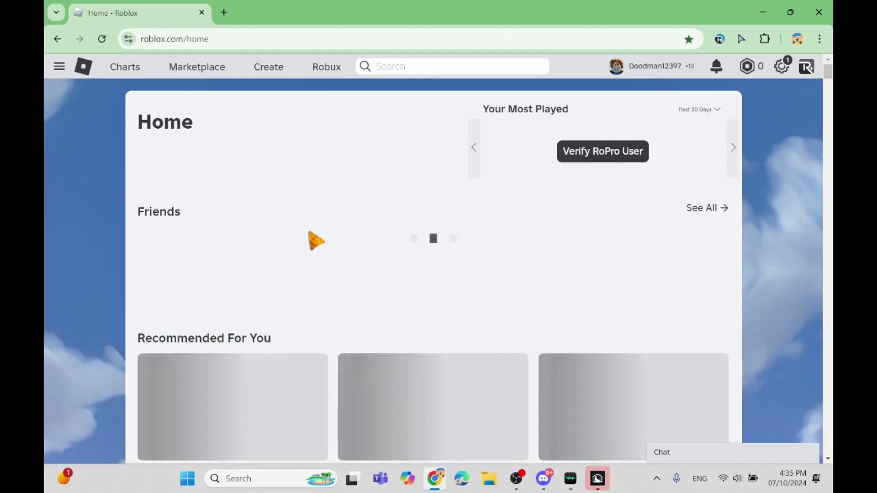
{"action": "scroll", "coordinate": [315, 241], "scroll_direction": "down", "scroll_amount": 3}
{"action": "scroll", "coordinate": [379, 245], "scroll_direction": "down", "scroll_amount": 3}
{"action": "scroll", "coordinate": [381, 250], "scroll_direction": "up", "scroll_amount": 4}
{"action": "scroll", "coordinate": [374, 226], "scroll_direction": "up", "scroll_amount": 3}
{"action": "left_click", "coordinate": [782, 66]}
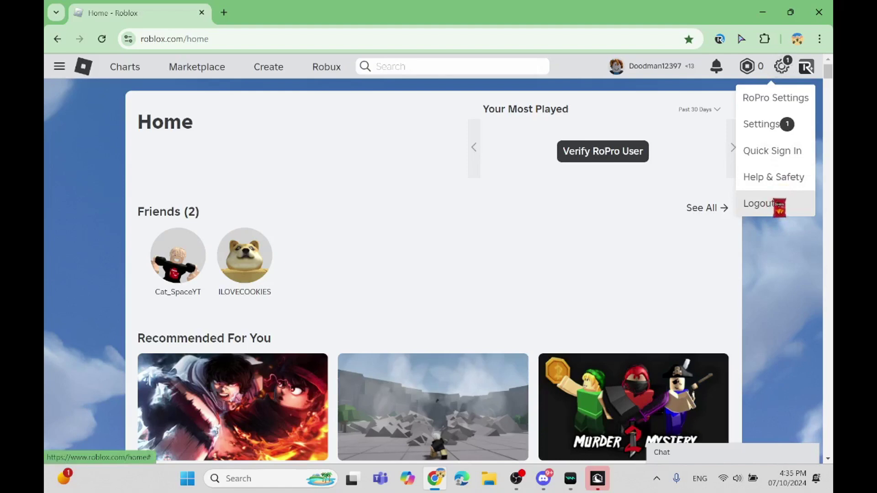
Step: Log out of Doodman12397 despite the risk warning and focus the login username field
{"action": "left_click", "coordinate": [761, 204]}
{"action": "left_click", "coordinate": [782, 67]}
{"action": "left_click", "coordinate": [758, 204]}
{"action": "left_click", "coordinate": [460, 394]}
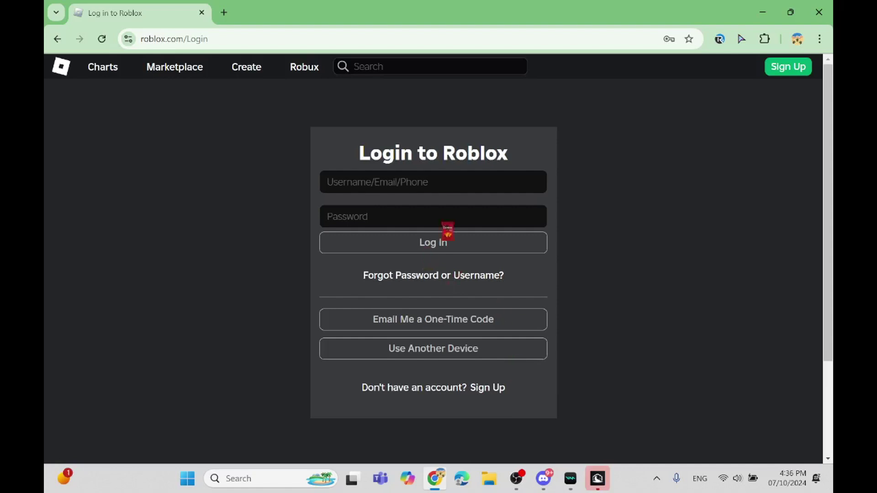
{"action": "left_click", "coordinate": [452, 187]}
{"action": "type", "text": "HZDSAH"}
Step: Replace the mistyped username and log in as Jeff_Bezo11 with its password
{"action": "left_click", "coordinate": [475, 217]}
{"action": "double_click", "coordinate": [460, 186]}
{"action": "key", "text": "BackSpace"}
{"action": "type", "text": "Jeff_"}
{"action": "type", "text": "Bezo"}
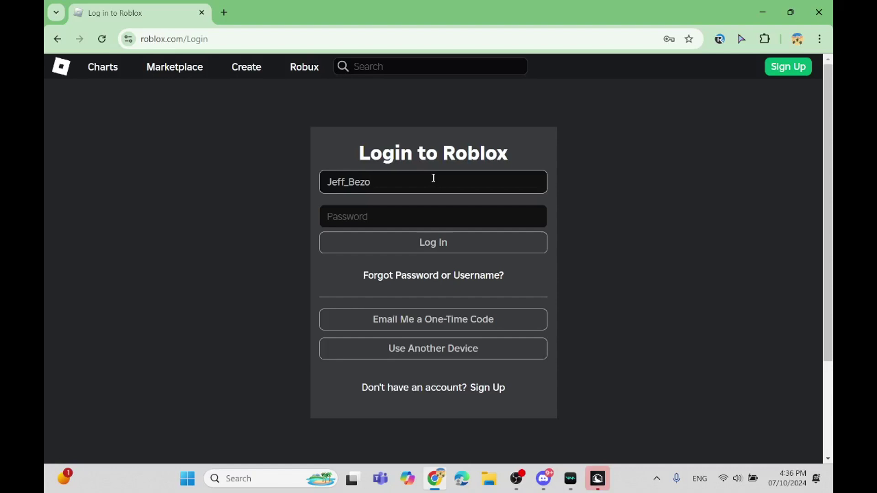
{"action": "type", "text": "11"}
{"action": "left_click", "coordinate": [389, 217]}
{"action": "type", "text": "********"}
{"action": "key", "text": "Return"}
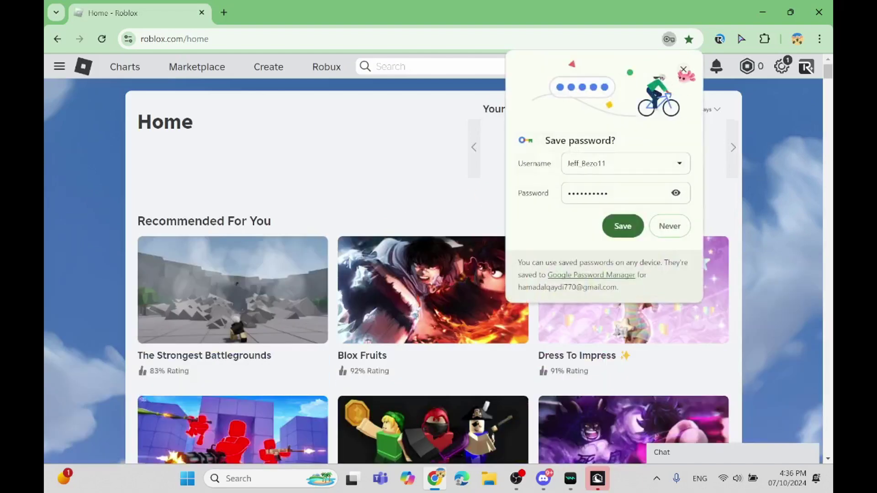
Step: Dismiss the save-password prompt and open Jeff_Bezo11's profile to check badges and statistics
{"action": "left_click", "coordinate": [683, 71]}
{"action": "left_click", "coordinate": [646, 69]}
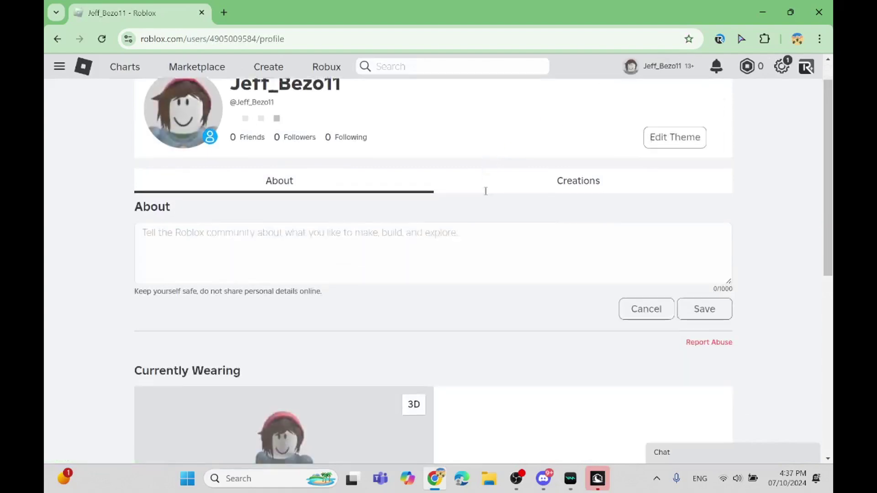
{"action": "scroll", "coordinate": [495, 202], "scroll_direction": "down", "scroll_amount": 10}
{"action": "scroll", "coordinate": [329, 278], "scroll_direction": "up", "scroll_amount": 5}
{"action": "scroll", "coordinate": [322, 167], "scroll_direction": "up", "scroll_amount": 10}
Step: Log out of Jeff_Bezo11, accepting the risk warning
{"action": "left_click", "coordinate": [781, 67]}
{"action": "left_click", "coordinate": [750, 229]}
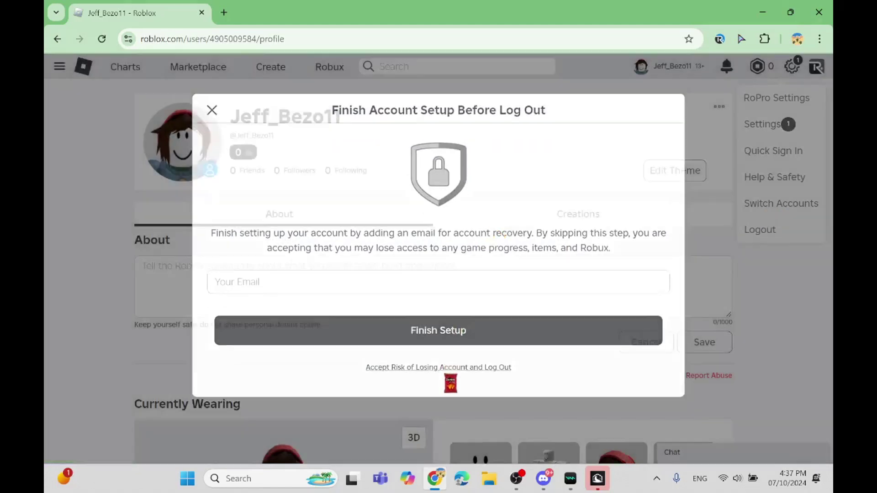
{"action": "left_click", "coordinate": [438, 367]}
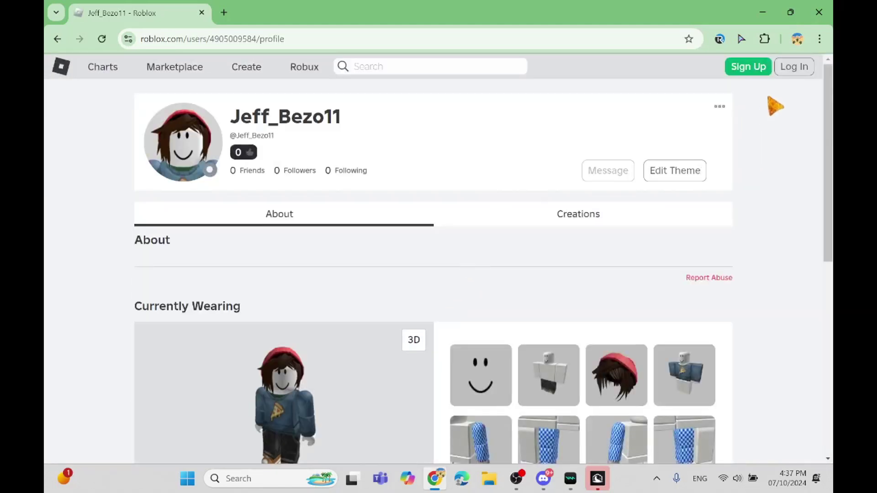
Step: Log in to the next old account and dismiss the save-password prompt
{"action": "left_click", "coordinate": [793, 66]}
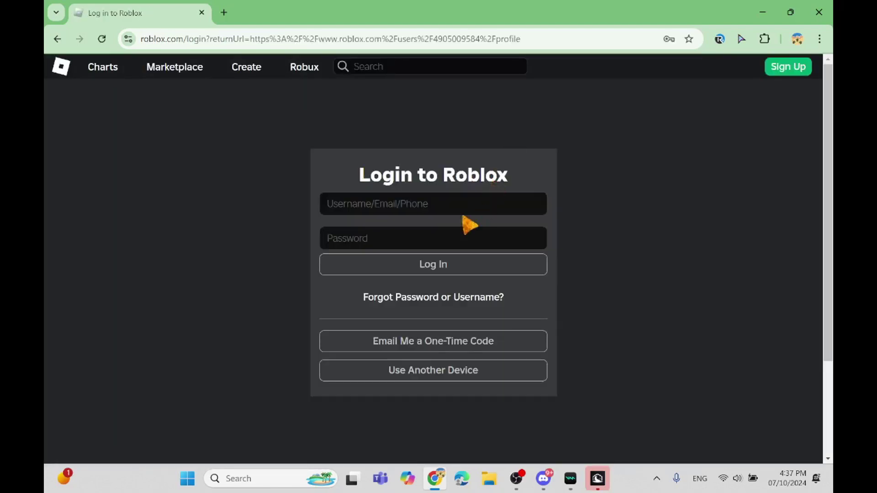
{"action": "left_click", "coordinate": [463, 220]}
{"action": "left_click", "coordinate": [477, 185]}
{"action": "type", "text": "We"}
{"action": "type", "text": "sGreat"}
{"action": "left_click", "coordinate": [434, 217]}
{"action": "key", "text": "Return"}
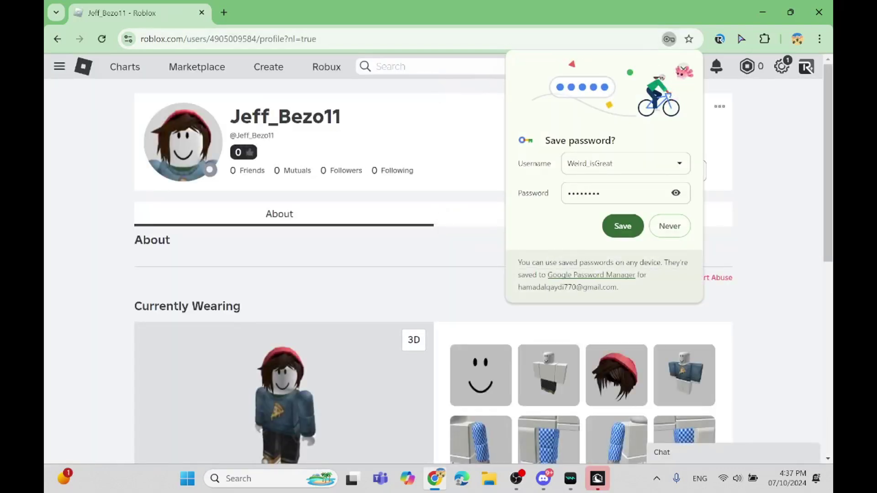
{"action": "left_click", "coordinate": [682, 69]}
Step: Check Weird_isGreat's badges and statistics, then log out despite the risk warning and reach the login page
{"action": "left_click", "coordinate": [656, 66]}
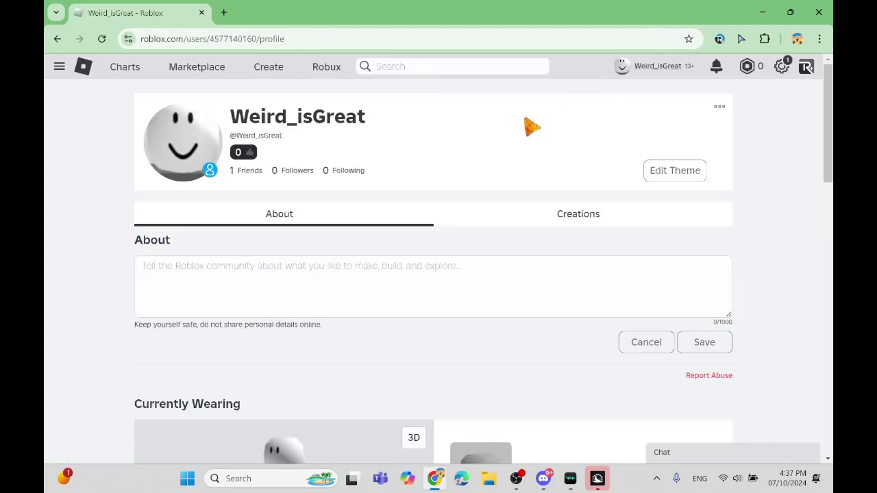
{"action": "scroll", "coordinate": [528, 124], "scroll_direction": "down", "scroll_amount": 4}
{"action": "scroll", "coordinate": [322, 226], "scroll_direction": "down", "scroll_amount": 3}
{"action": "scroll", "coordinate": [316, 213], "scroll_direction": "up", "scroll_amount": 3}
{"action": "scroll", "coordinate": [294, 199], "scroll_direction": "up", "scroll_amount": 2}
{"action": "scroll", "coordinate": [299, 167], "scroll_direction": "down", "scroll_amount": 8}
{"action": "scroll", "coordinate": [353, 206], "scroll_direction": "down", "scroll_amount": 6}
{"action": "scroll", "coordinate": [356, 213], "scroll_direction": "down", "scroll_amount": 3}
{"action": "scroll", "coordinate": [315, 342], "scroll_direction": "up", "scroll_amount": 5}
{"action": "scroll", "coordinate": [315, 342], "scroll_direction": "up", "scroll_amount": 5}
{"action": "scroll", "coordinate": [316, 343], "scroll_direction": "up", "scroll_amount": 5}
{"action": "scroll", "coordinate": [316, 343], "scroll_direction": "up", "scroll_amount": 5}
{"action": "scroll", "coordinate": [315, 329], "scroll_direction": "up", "scroll_amount": 3}
{"action": "left_click", "coordinate": [781, 66]}
{"action": "left_click", "coordinate": [749, 203]}
{"action": "left_click", "coordinate": [502, 381]}
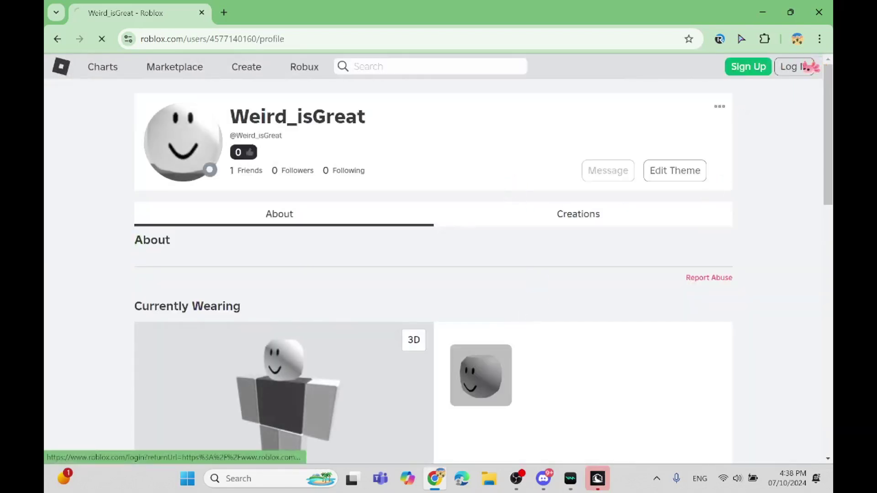
{"action": "left_click", "coordinate": [798, 67]}
Step: Enter the MeNoHavBrain username and its password on the login form
{"action": "left_click", "coordinate": [510, 180]}
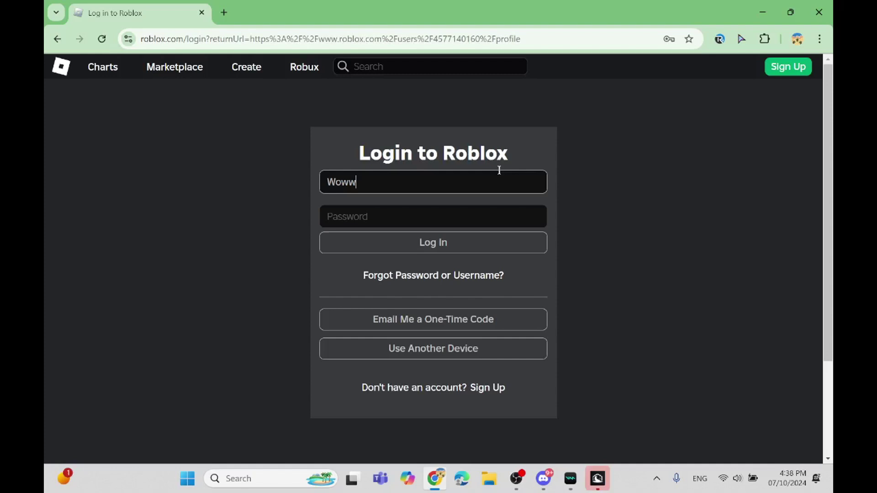
{"action": "left_click", "coordinate": [456, 206]}
{"action": "type", "text": "••"}
Step: Sign in as MeNoHavBrain and check its badges and 20/08/2022 join date
{"action": "left_click", "coordinate": [423, 244]}
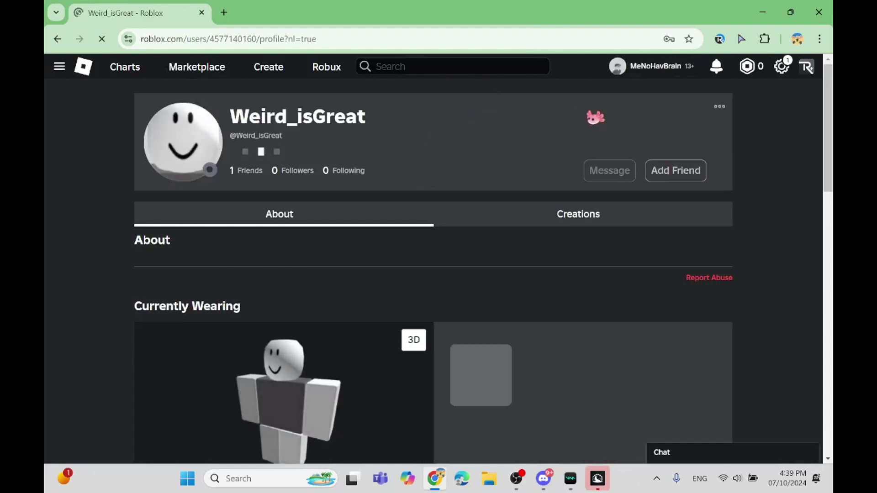
{"action": "left_click", "coordinate": [655, 66]}
{"action": "scroll", "coordinate": [480, 124], "scroll_direction": "down", "scroll_amount": 3}
{"action": "scroll", "coordinate": [480, 123], "scroll_direction": "down", "scroll_amount": 3}
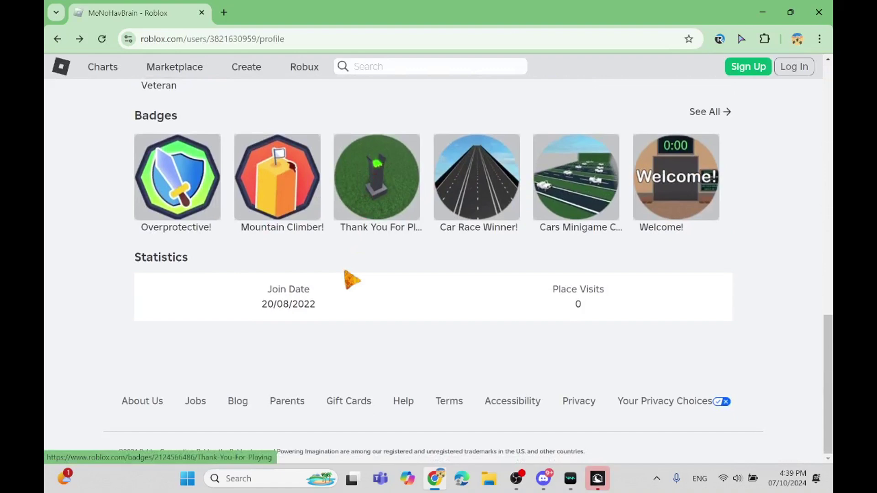
{"action": "scroll", "coordinate": [123, 144], "scroll_direction": "up", "scroll_amount": 4}
{"action": "scroll", "coordinate": [246, 186], "scroll_direction": "up", "scroll_amount": 5}
{"action": "scroll", "coordinate": [480, 171], "scroll_direction": "up", "scroll_amount": 5}
Step: Try signing in as WOwwwwWOw, which fails with an incorrect username or password error
{"action": "left_click", "coordinate": [794, 66]}
{"action": "left_click", "coordinate": [540, 184]}
{"action": "type", "text": "w"}
{"action": "key", "text": "BackSpace"}
{"action": "type", "text": "WowwwwWOw"}
{"action": "left_click", "coordinate": [522, 211]}
{"action": "type", "text": "a"}
{"action": "type", "text": "****"}
{"action": "key", "text": "Return"}
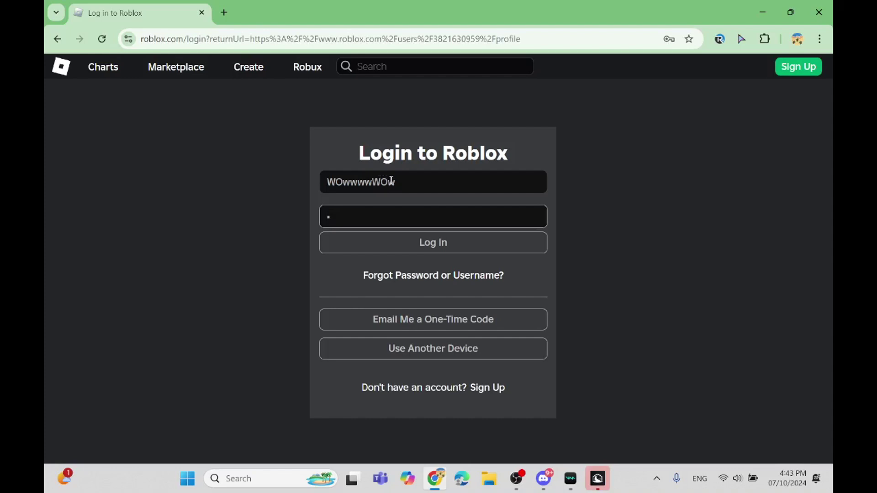
Step: Correct the username and password, sign in as King, and dismiss the save-password prompt
{"action": "left_click", "coordinate": [393, 181]}
{"action": "key", "text": "Left"}
{"action": "left_click", "coordinate": [350, 218]}
{"action": "key", "text": "BackSpace"}
{"action": "key", "text": "Return"}
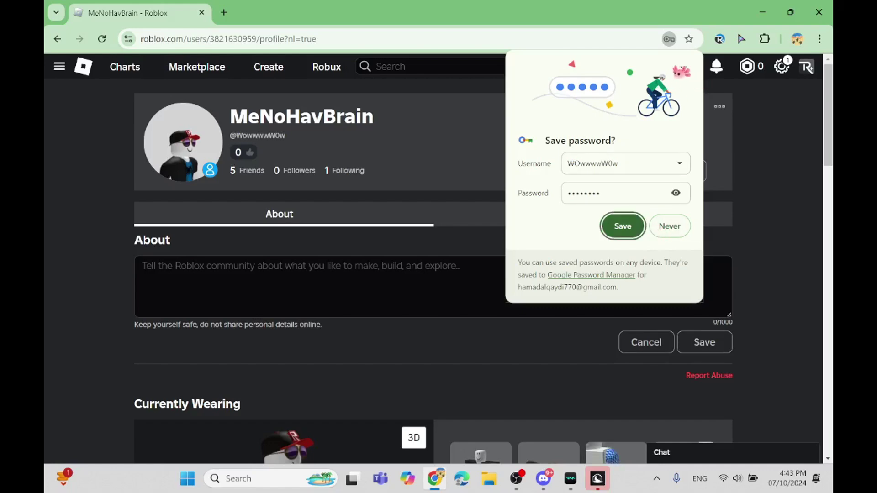
{"action": "left_click", "coordinate": [683, 69]}
{"action": "scroll", "coordinate": [267, 226], "scroll_direction": "down", "scroll_amount": 8}
{"action": "scroll", "coordinate": [267, 206], "scroll_direction": "down", "scroll_amount": 5}
{"action": "scroll", "coordinate": [267, 179], "scroll_direction": "down", "scroll_amount": 5}
{"action": "scroll", "coordinate": [356, 151], "scroll_direction": "up", "scroll_amount": 8}
{"action": "scroll", "coordinate": [356, 151], "scroll_direction": "up", "scroll_amount": 5}
{"action": "scroll", "coordinate": [288, 151], "scroll_direction": "up", "scroll_amount": 5}
{"action": "scroll", "coordinate": [287, 162], "scroll_direction": "down", "scroll_amount": 4}
{"action": "scroll", "coordinate": [287, 162], "scroll_direction": "down", "scroll_amount": 4}
{"action": "scroll", "coordinate": [269, 160], "scroll_direction": "down", "scroll_amount": 1}
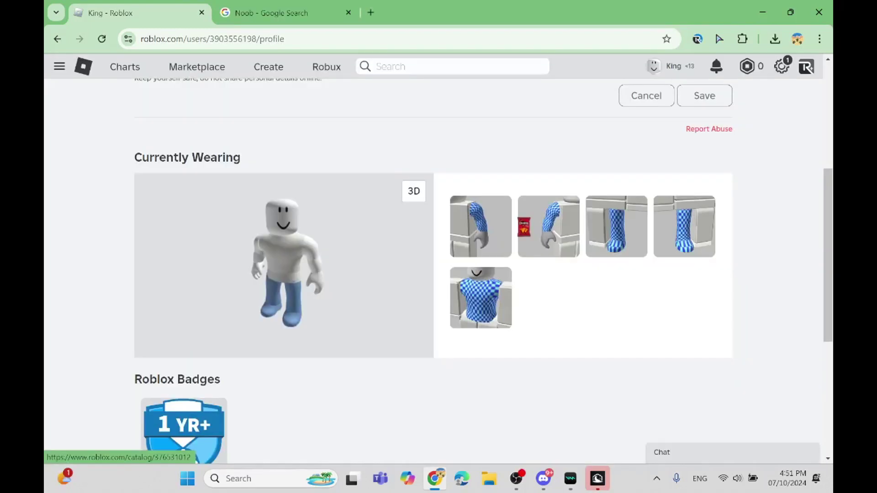